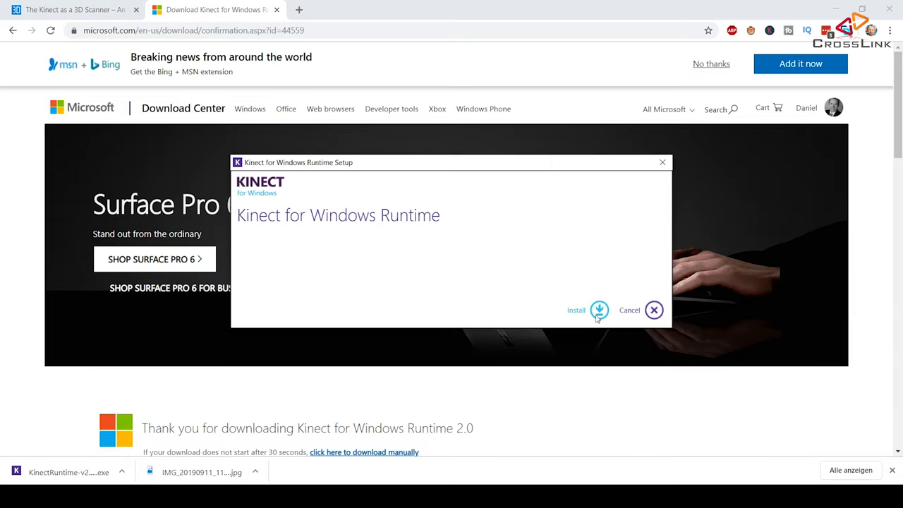
# Install the Kinect for Windows Runtime 2.0 and close the completed setup
pyautogui.click(596, 317)
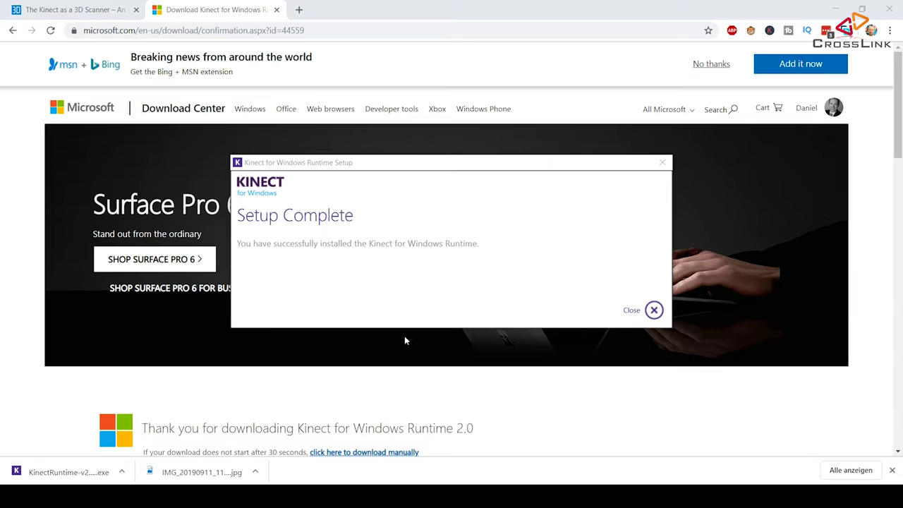
pyautogui.click(652, 311)
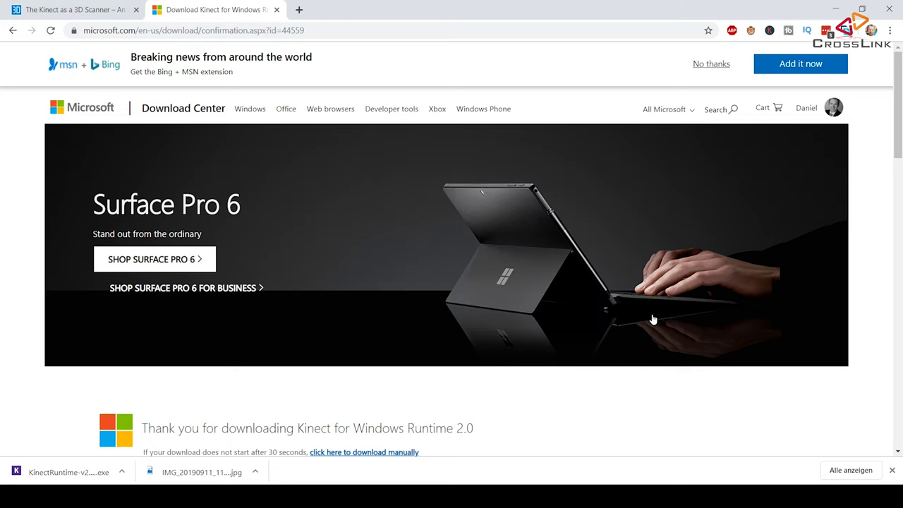
# Find '3d scan' in Microsoft Store and install the 3D Scan app
pyautogui.press('super')
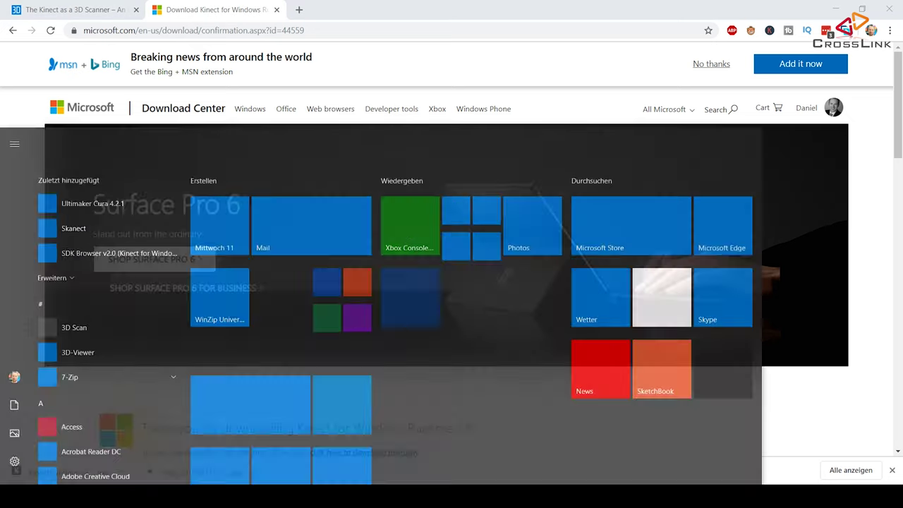
pyautogui.click(631, 166)
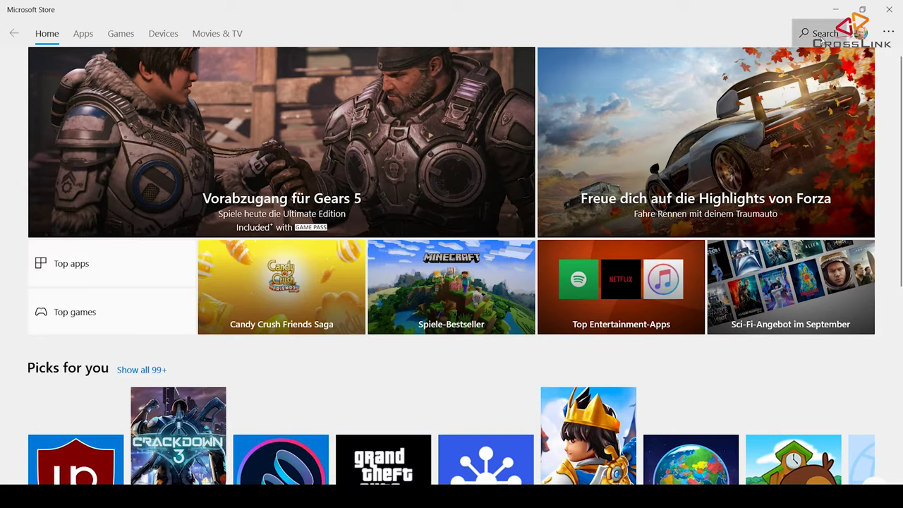
pyautogui.click(822, 33)
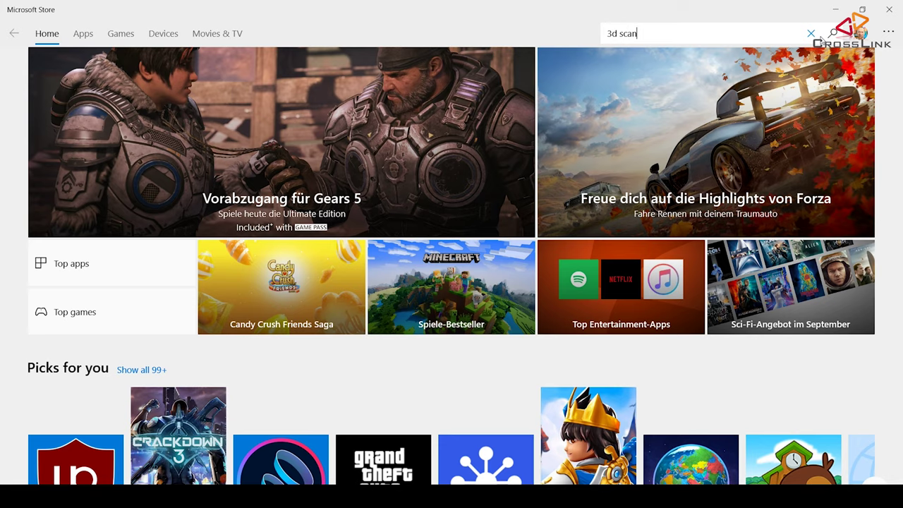
pyautogui.write('3d scan')
pyautogui.press('Return')
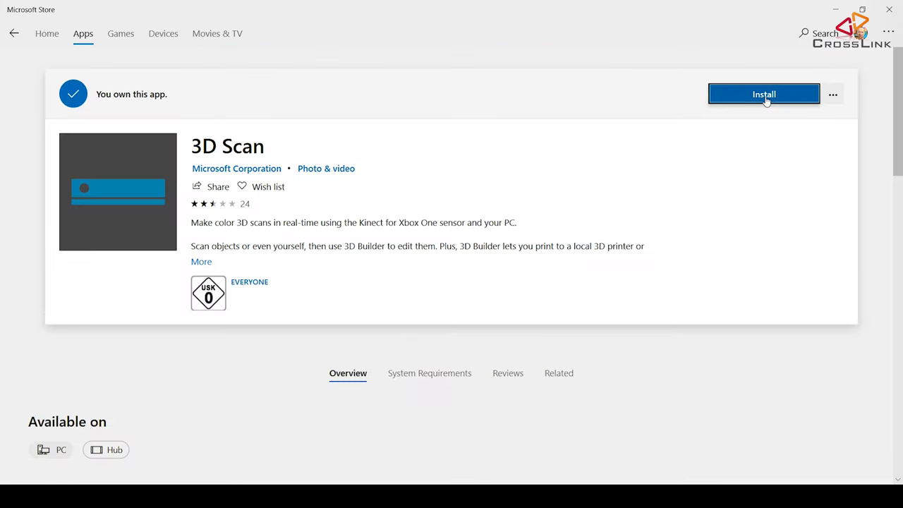
pyautogui.click(764, 94)
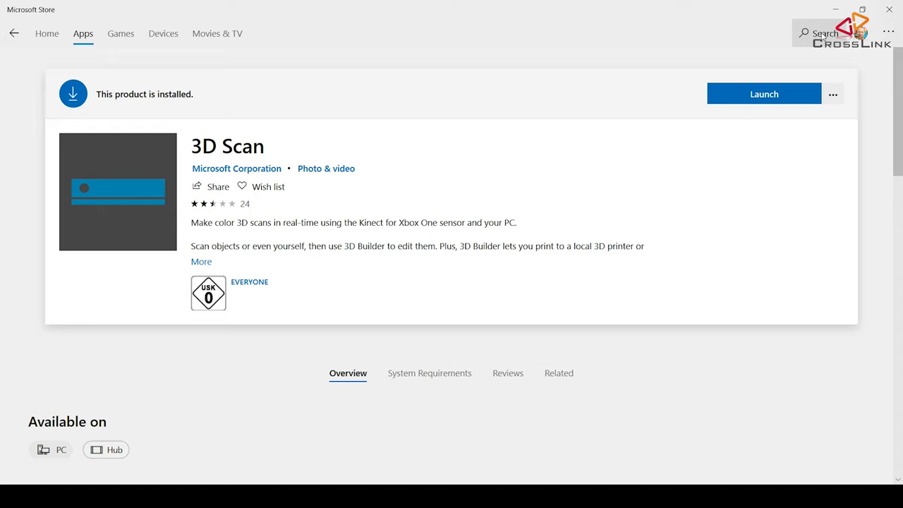
# Search the Store for '3d viewer' and open the 3D Viewer app page
pyautogui.click(822, 35)
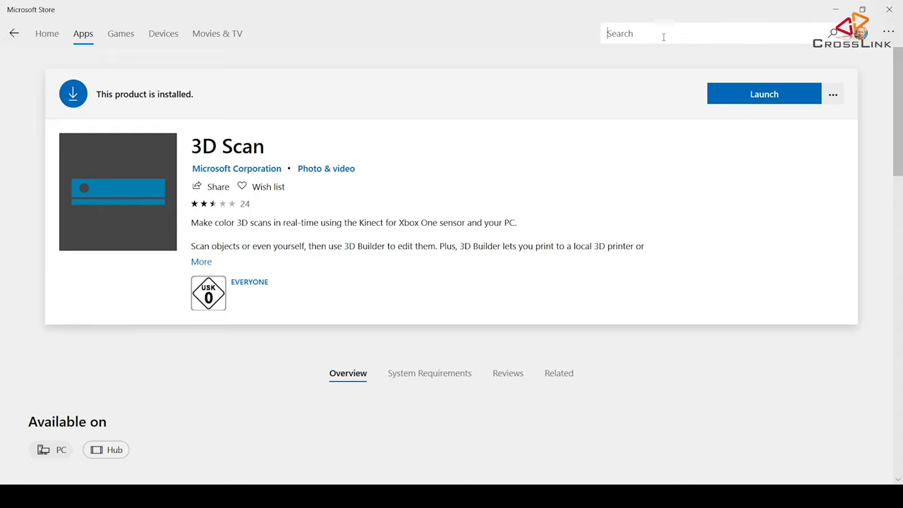
pyautogui.write('3d vi')
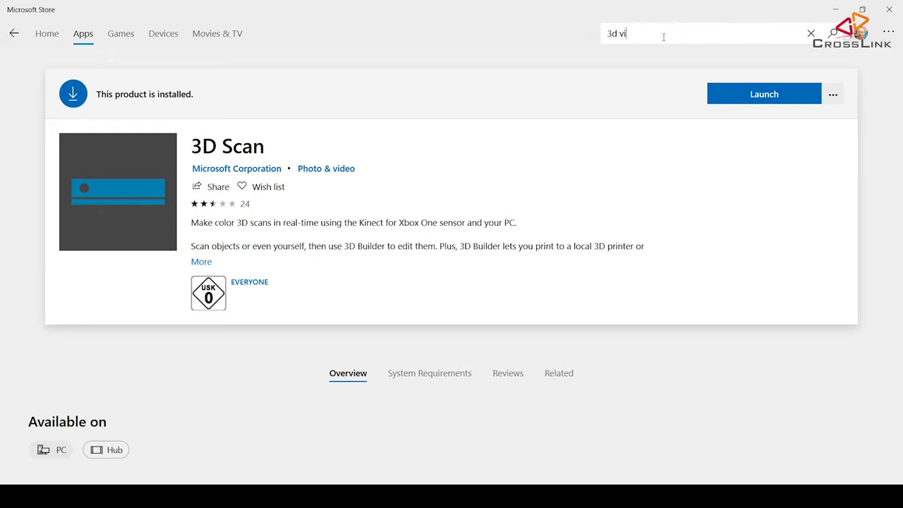
pyautogui.write('ewer')
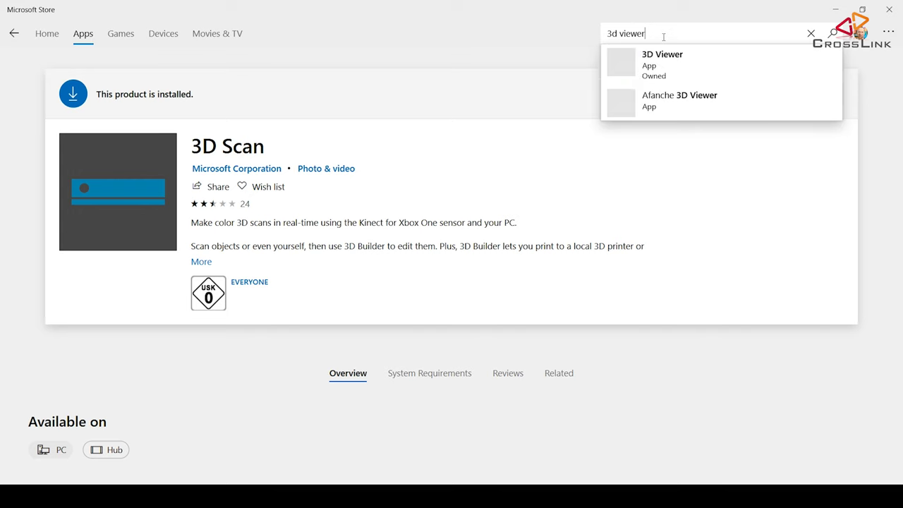
pyautogui.click(665, 56)
pyautogui.click(762, 208)
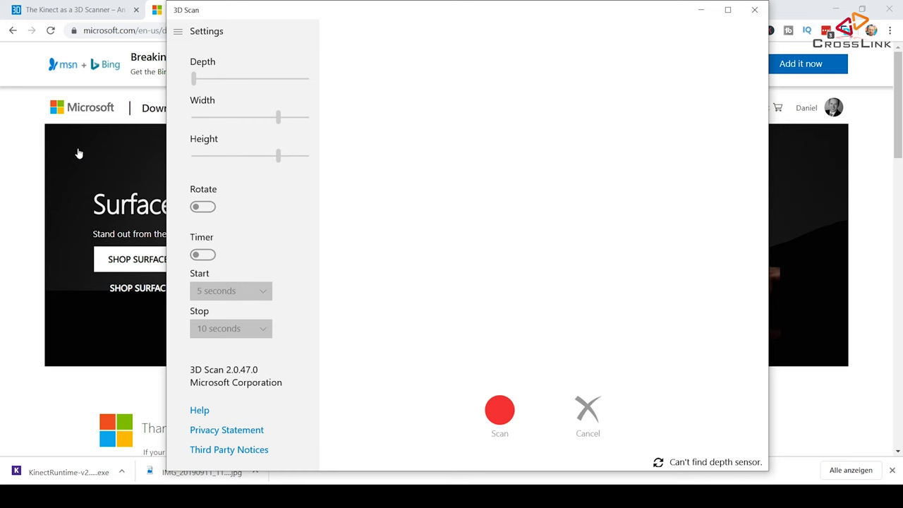
# Maximize the 3D Scan window and retry detection until the Kinect depth sensor is found
pyautogui.click(727, 10)
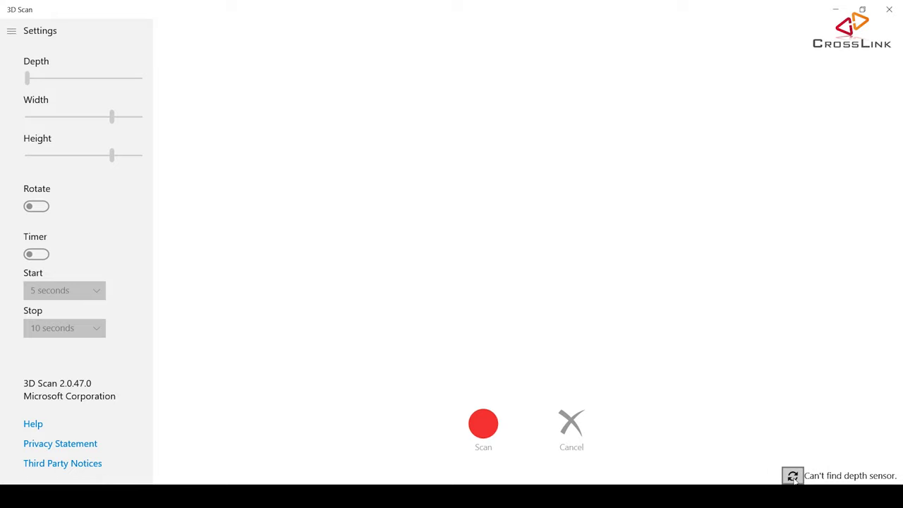
pyautogui.click(792, 476)
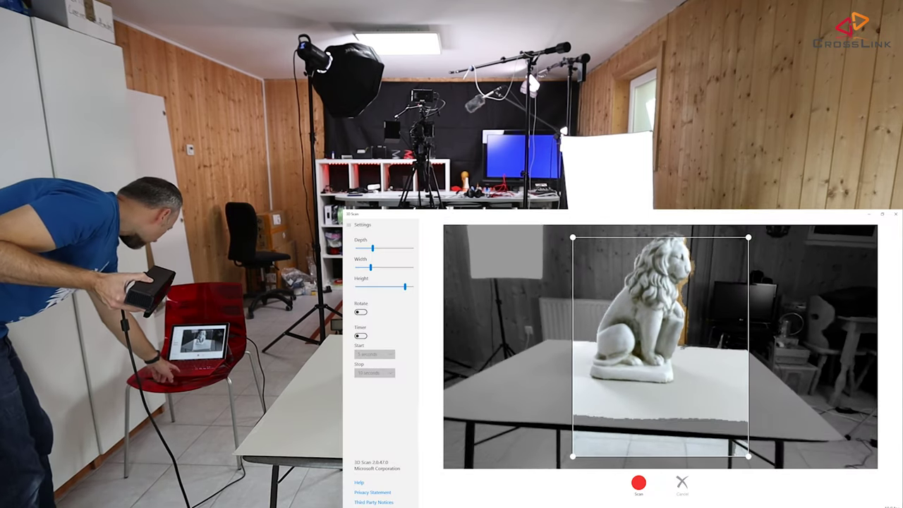
# Scan the lion statue from around it, then stop so the frames are processed
pyautogui.press('space')
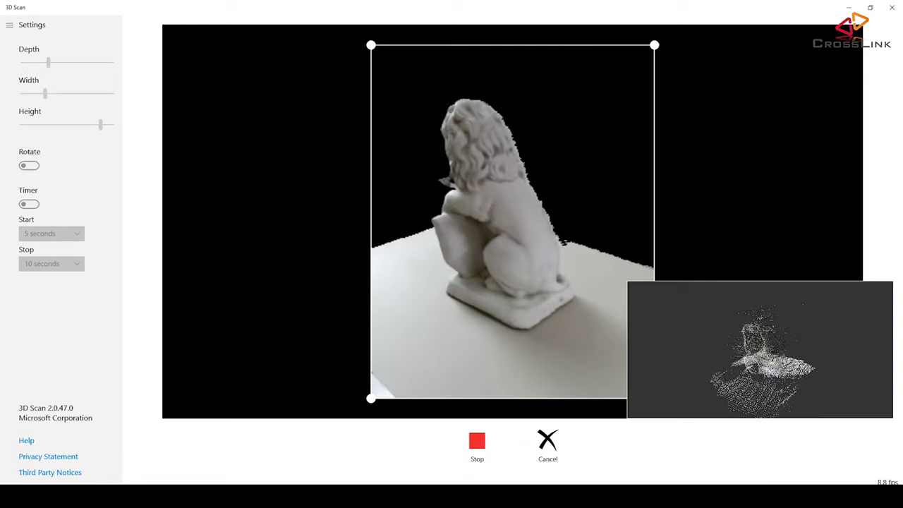
pyautogui.press('space')
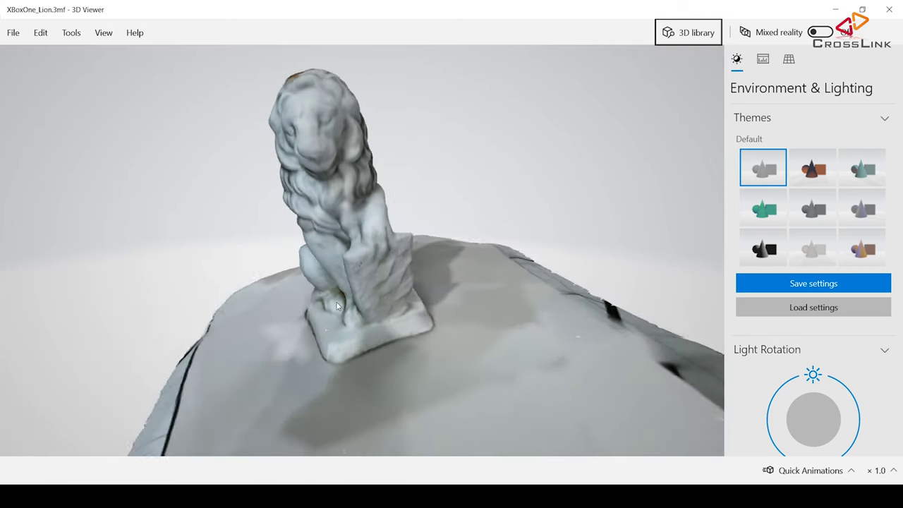
# Orbit and zoom the lion's 394,205-triangle wireframe mesh to inspect it closely
pyautogui.moveTo(329, 293); pyautogui.dragTo(606, 311)
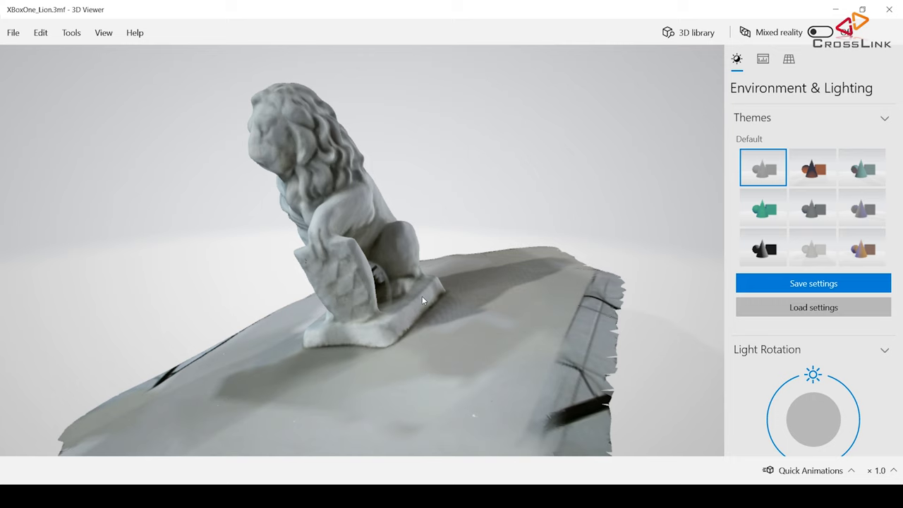
pyautogui.moveTo(421, 299); pyautogui.dragTo(424, 269)
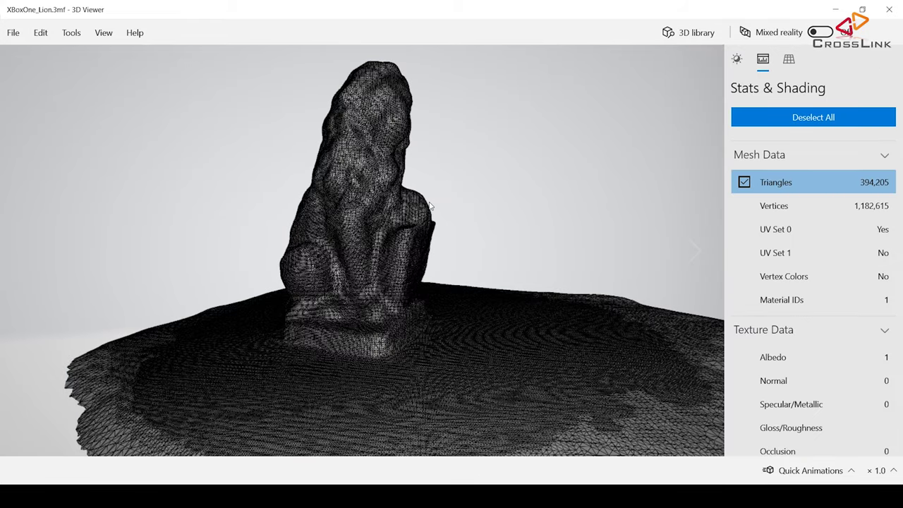
pyautogui.scroll(10, 416, 198)
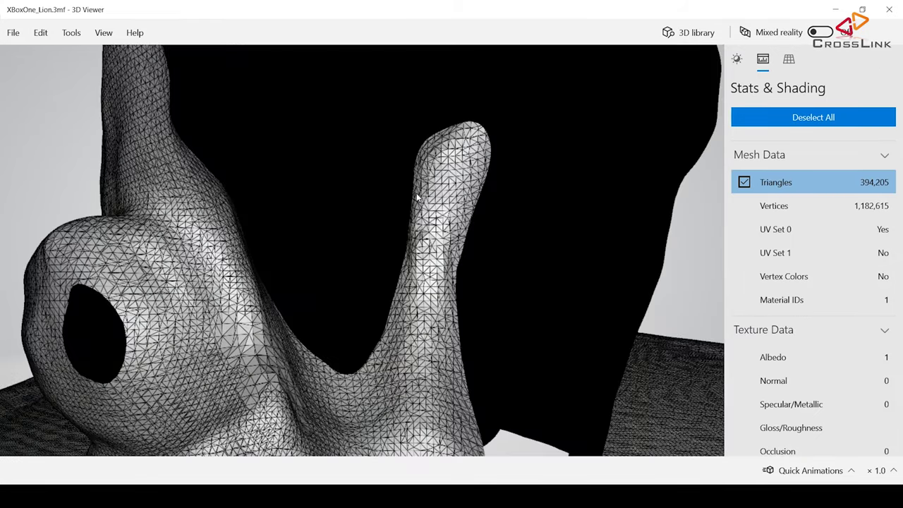
pyautogui.scroll(-10, 416, 198)
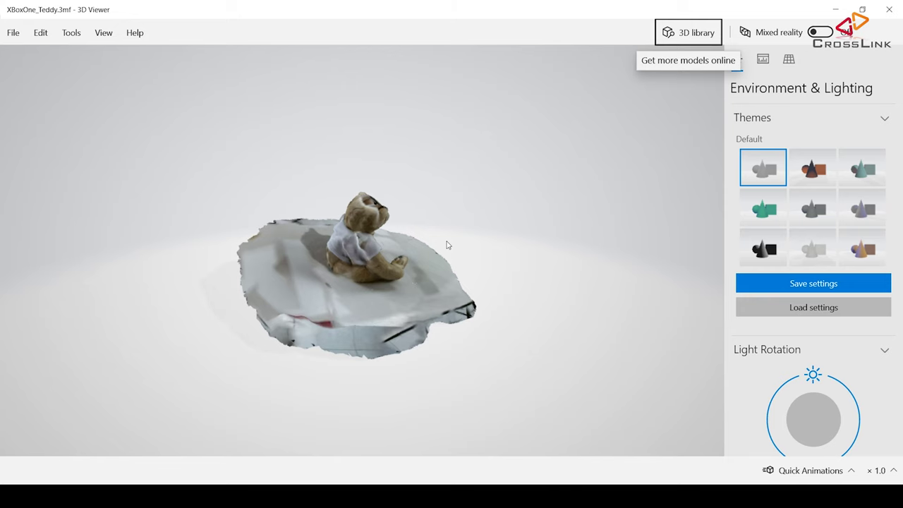
# Zoom in on the teddy bear, view it from above, and turn it from back to front
pyautogui.scroll(5, 372, 292)
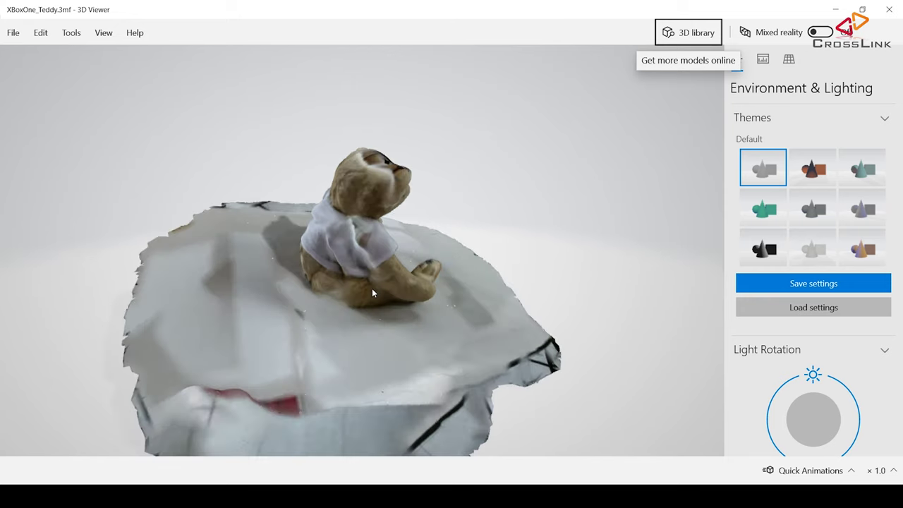
pyautogui.scroll(5, 371, 288)
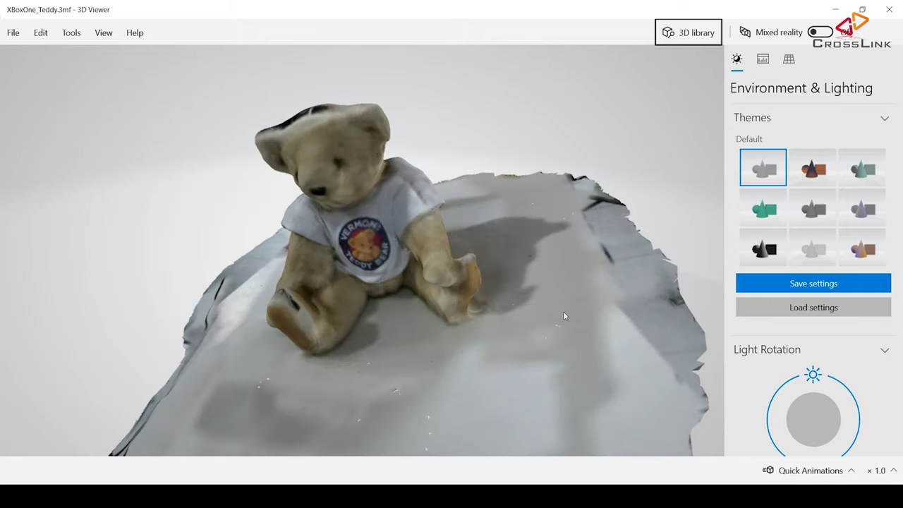
pyautogui.moveTo(563, 311); pyautogui.dragTo(295, 234)
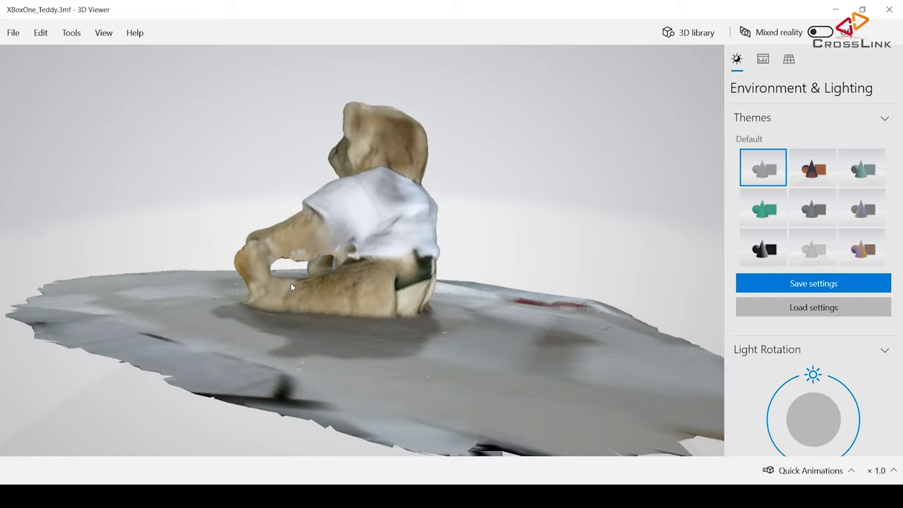
pyautogui.moveTo(291, 282); pyautogui.dragTo(414, 248)
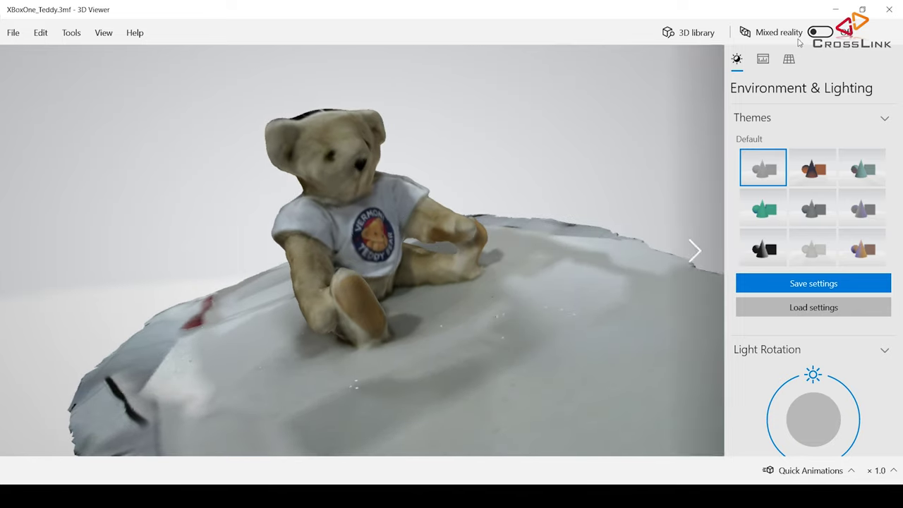
pyautogui.click(767, 64)
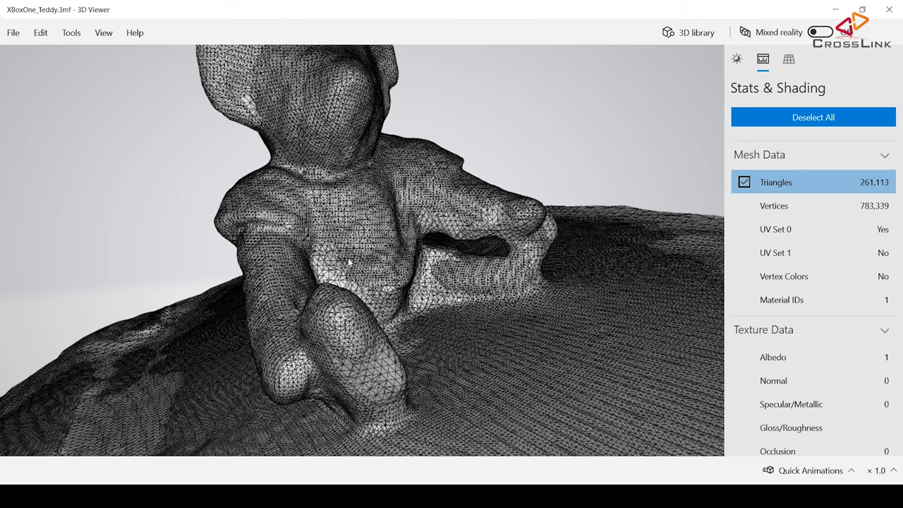
pyautogui.moveTo(348, 257); pyautogui.dragTo(398, 255)
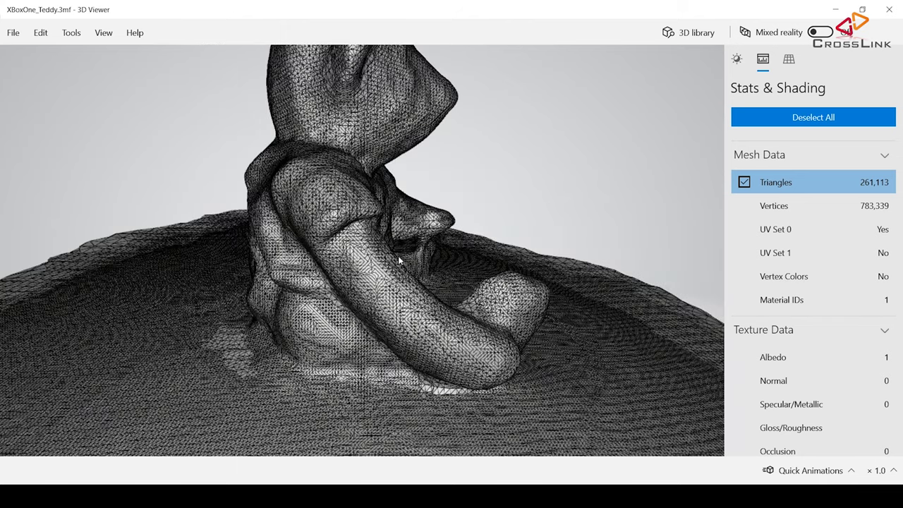
pyautogui.click(742, 61)
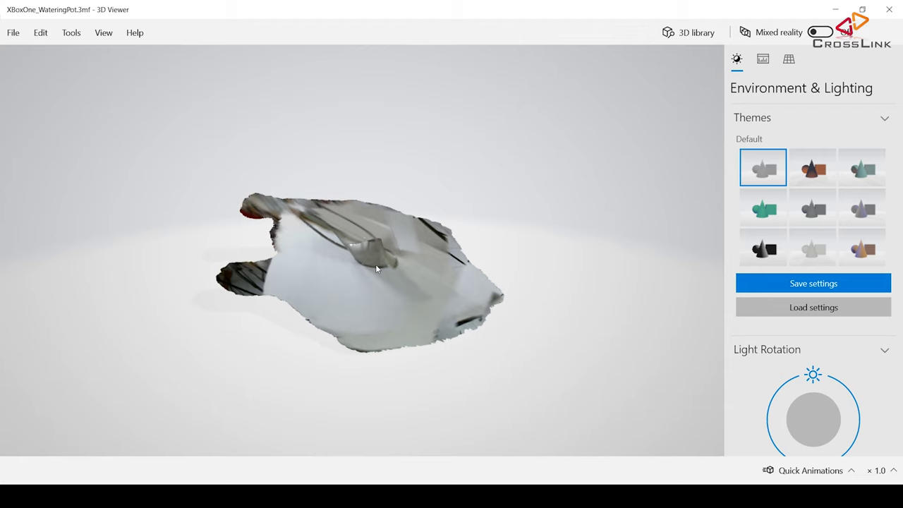
# Zoom in on the watering pot and view it from below and a low side angle
pyautogui.scroll(5, 375, 264)
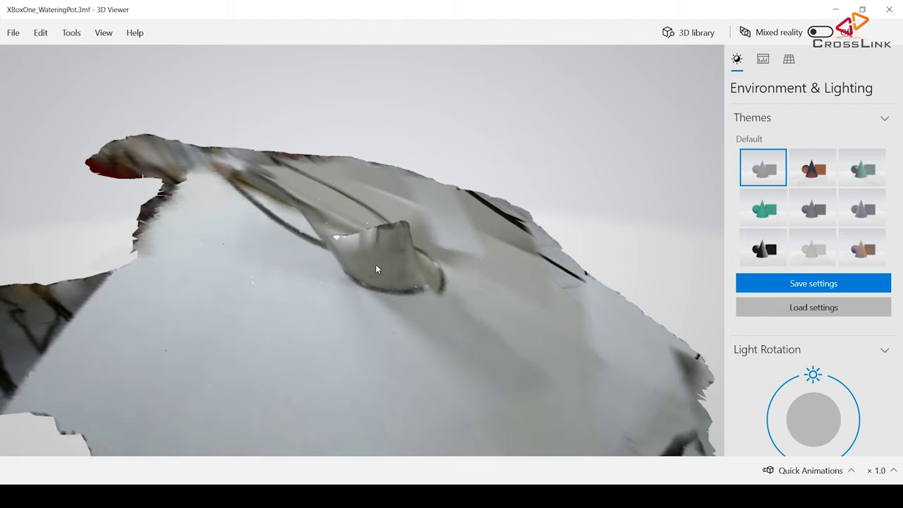
pyautogui.moveTo(383, 268); pyautogui.dragTo(391, 350)
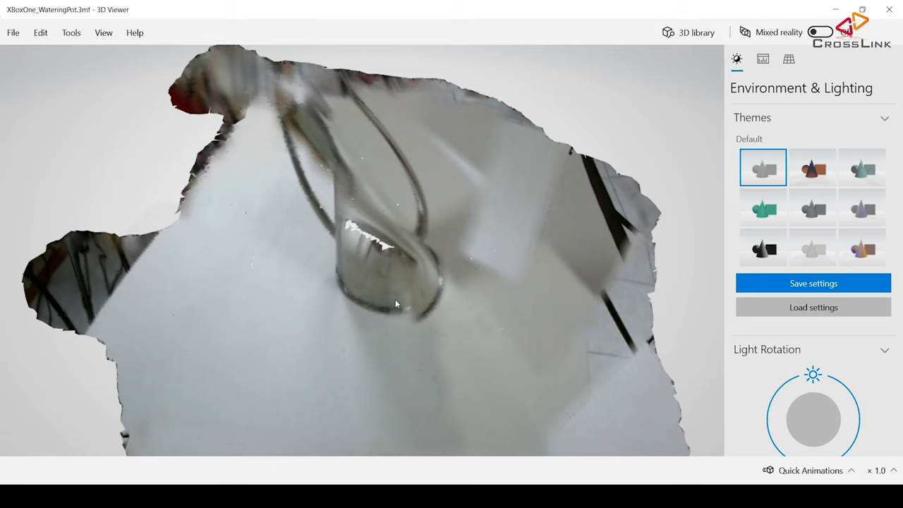
pyautogui.moveTo(395, 300); pyautogui.dragTo(357, 278)
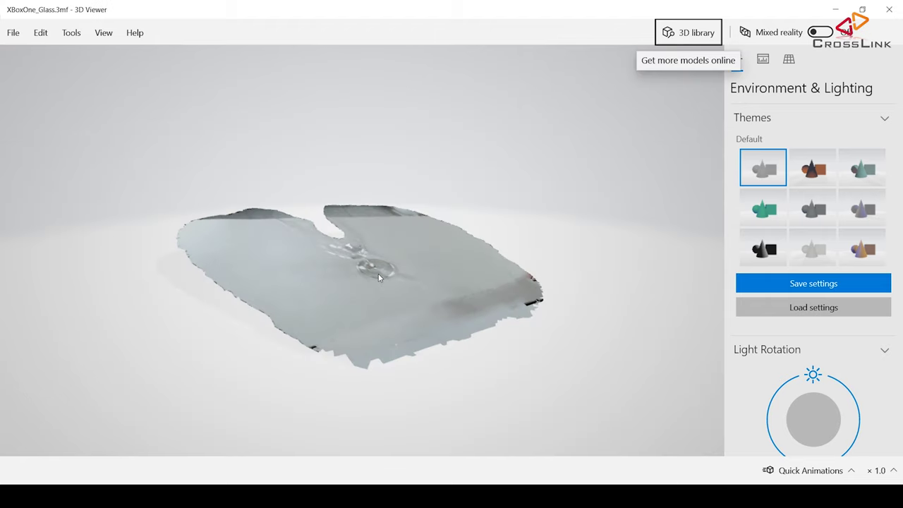
# Bring the glass to a lower frontal view, zoom in, and tilt to table level
pyautogui.moveTo(378, 273); pyautogui.dragTo(368, 295)
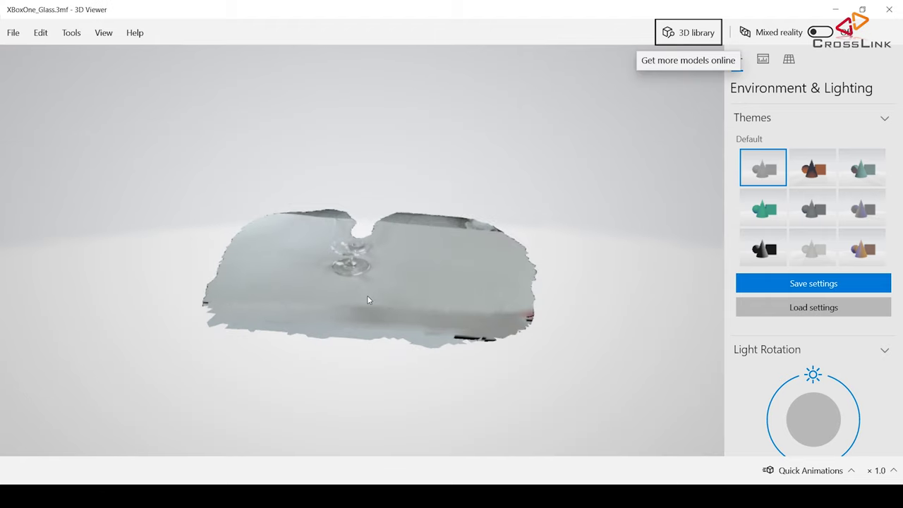
pyautogui.scroll(3, 367, 295)
pyautogui.scroll(3, 367, 294)
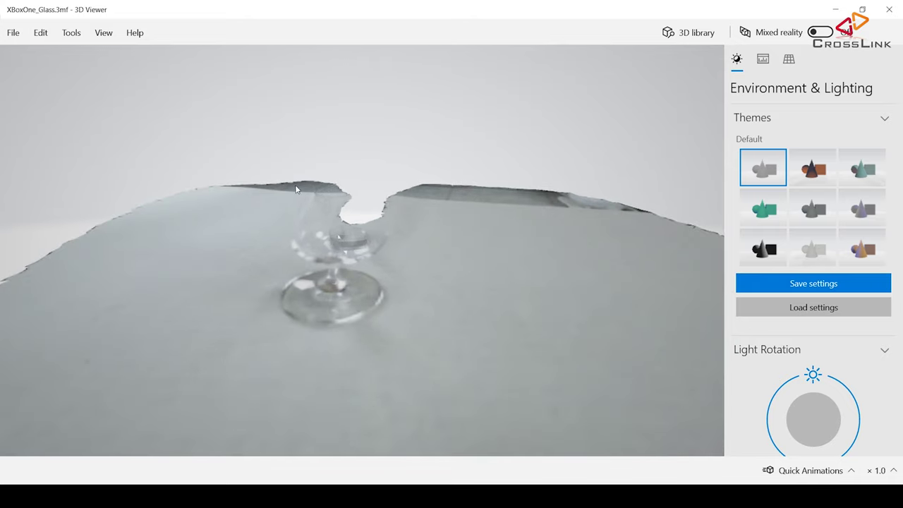
pyautogui.moveTo(336, 351); pyautogui.dragTo(354, 356)
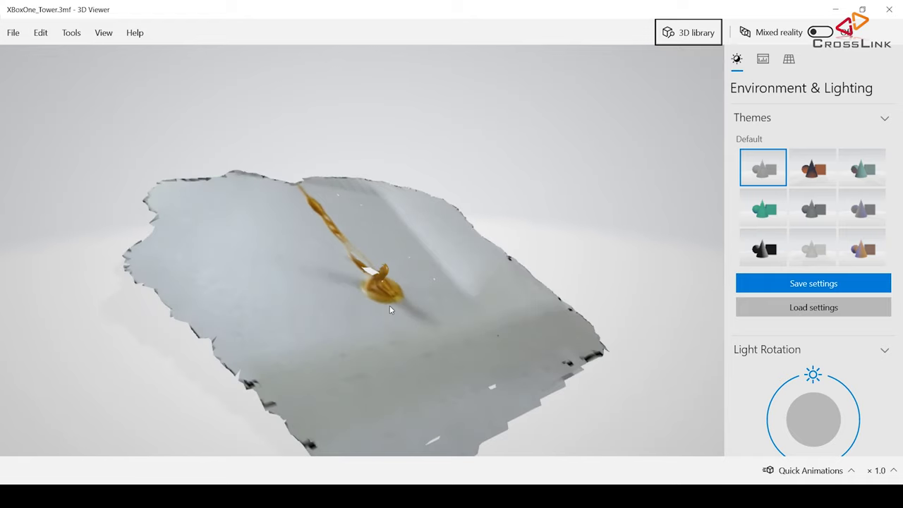
# Orbit the tower scan to a low side view and then another angle
pyautogui.moveTo(397, 322); pyautogui.dragTo(368, 278)
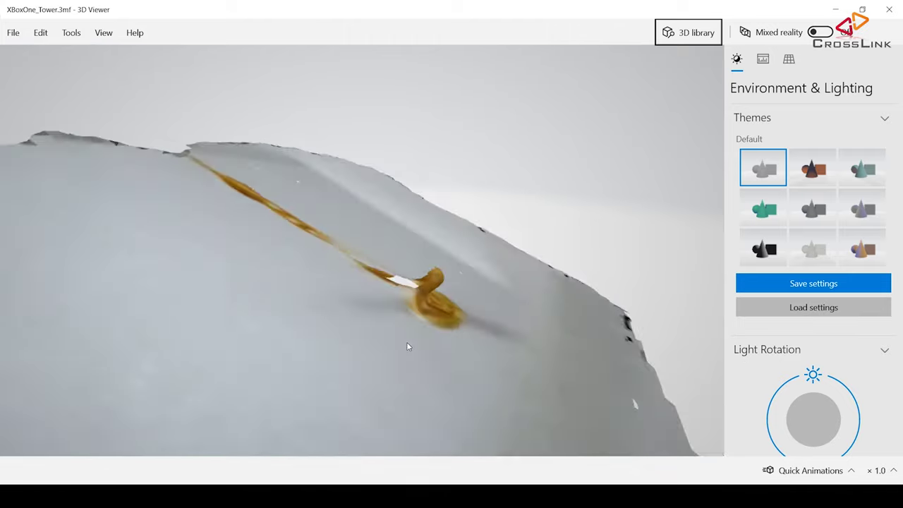
pyautogui.moveTo(407, 346)
pyautogui.mouseDown()
pyautogui.moveTo(341, 330)
pyautogui.moveTo(401, 332)
pyautogui.mouseUp()
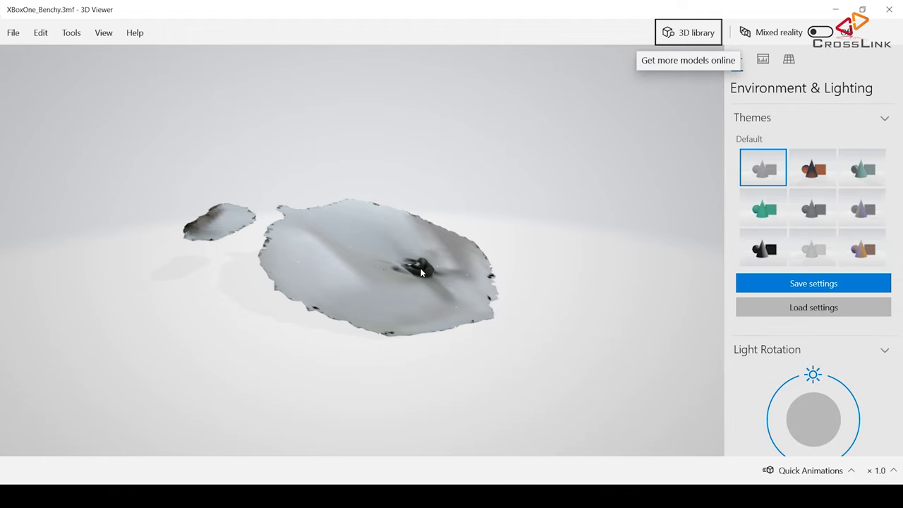
# Zoom in on the small Benchy boat and rotate it to a new angle
pyautogui.scroll(3, 421, 272)
pyautogui.moveTo(505, 330); pyautogui.dragTo(451, 327)
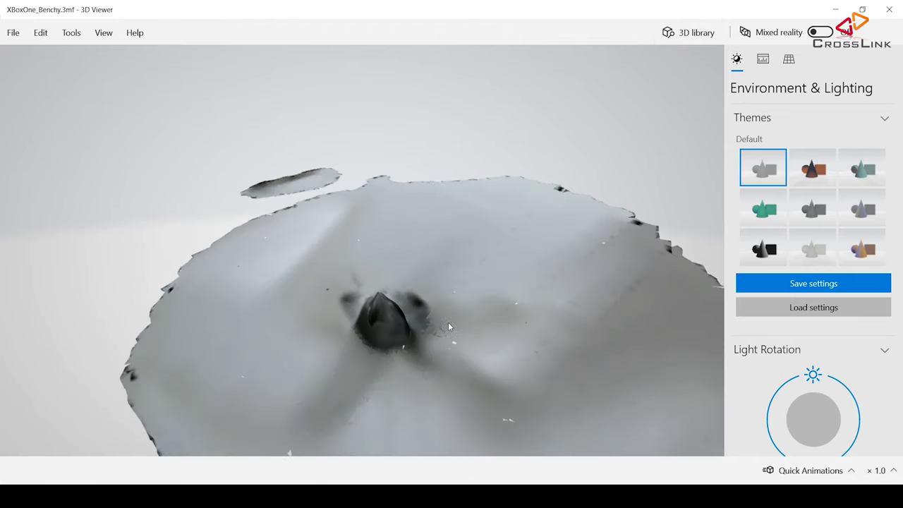